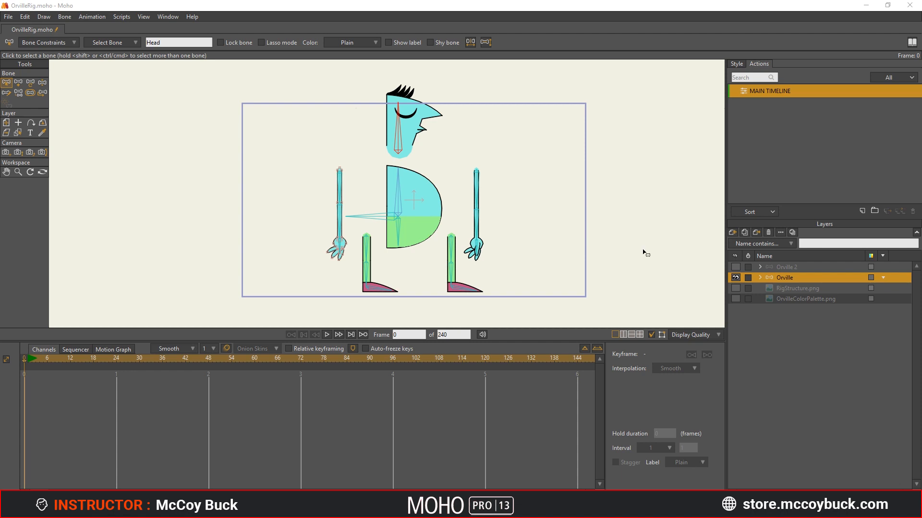
- Expand the Orville rig and its Leg + Foot F group, and make Leg F the active layer
{"action": "left_click", "coordinate": [759, 278]}
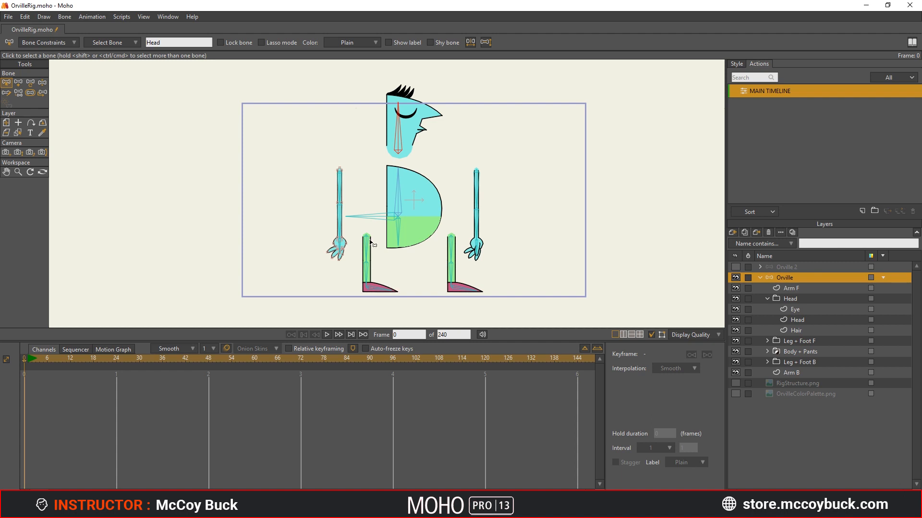
{"action": "scroll", "coordinate": [401, 290], "scroll_direction": "up", "scroll_amount": 5}
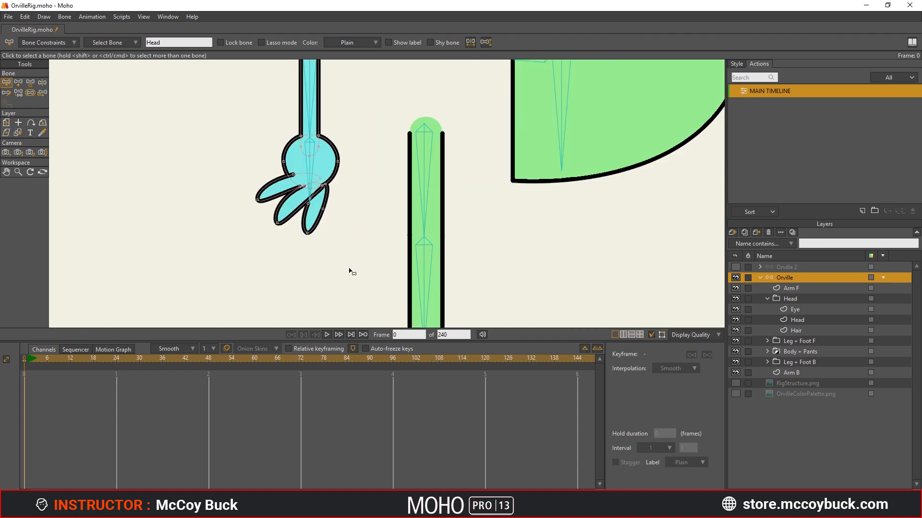
{"action": "left_click_drag", "start_coordinate": [333, 201], "coordinate": [331, 198]}
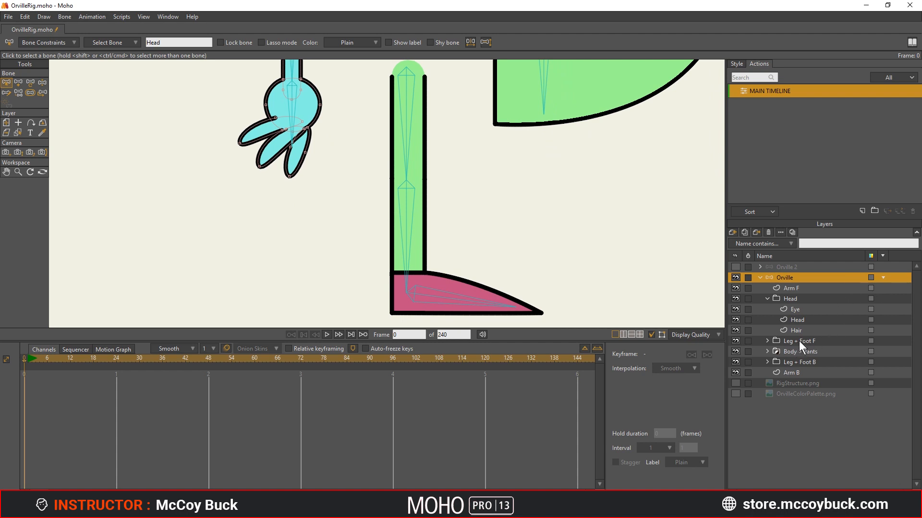
{"action": "left_click", "coordinate": [786, 341]}
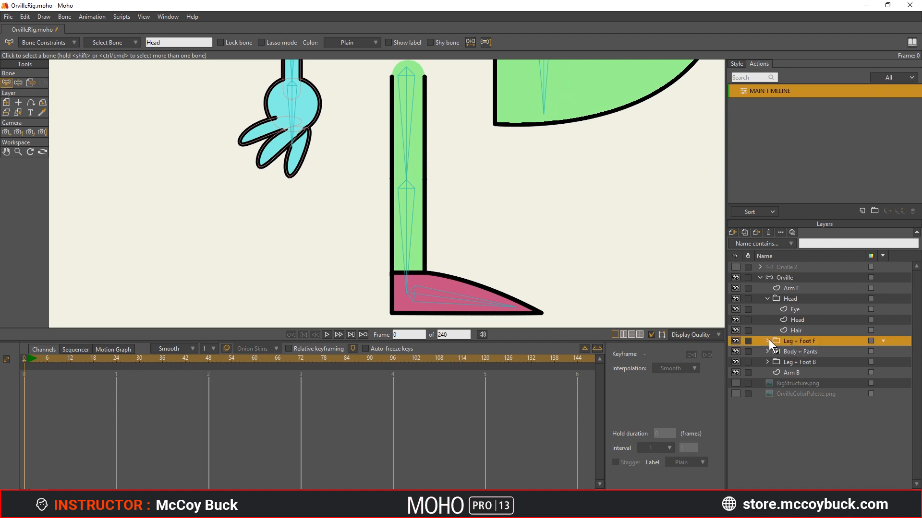
{"action": "left_click", "coordinate": [765, 340]}
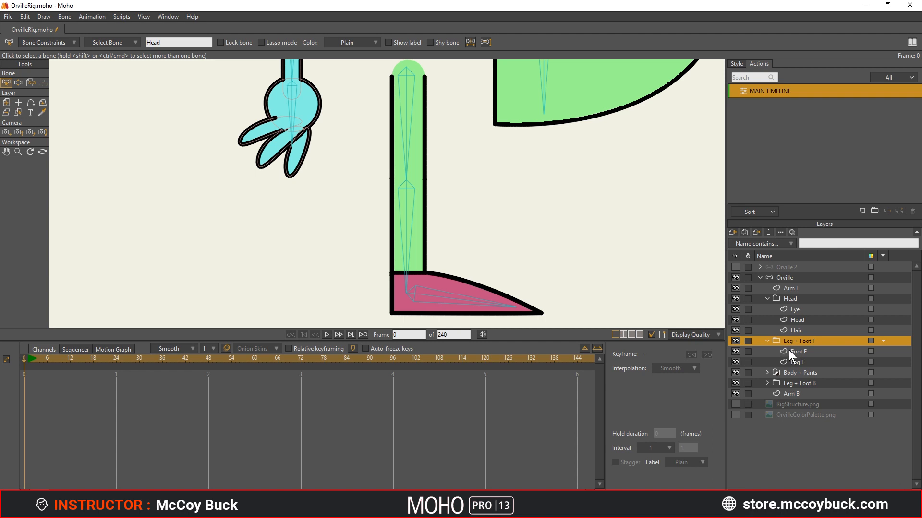
{"action": "left_click", "coordinate": [795, 363]}
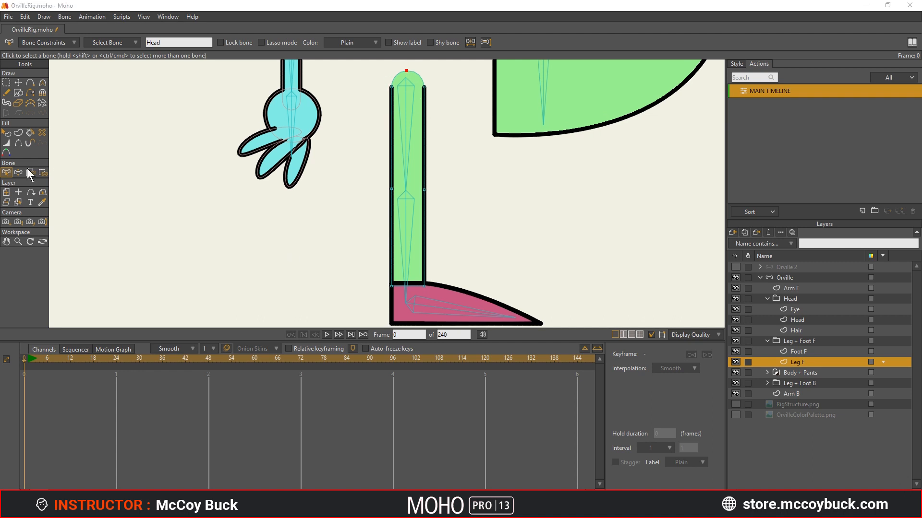
- Bind the uppermost points of the Leg F shape to the Thigh F bone with Bind Points
{"action": "left_click", "coordinate": [407, 110]}
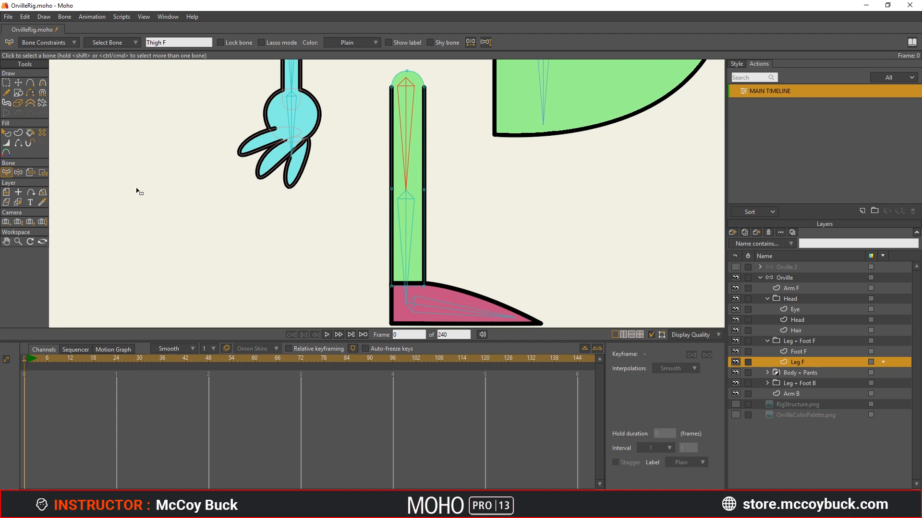
{"action": "left_click", "coordinate": [42, 172]}
{"action": "key", "text": "ctrl+r"}
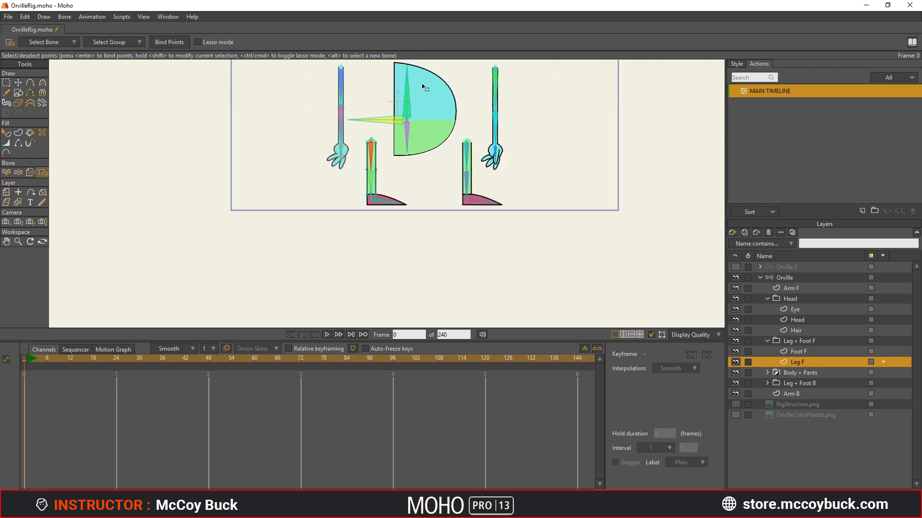
{"action": "scroll", "coordinate": [403, 187], "scroll_direction": "up", "scroll_amount": 5}
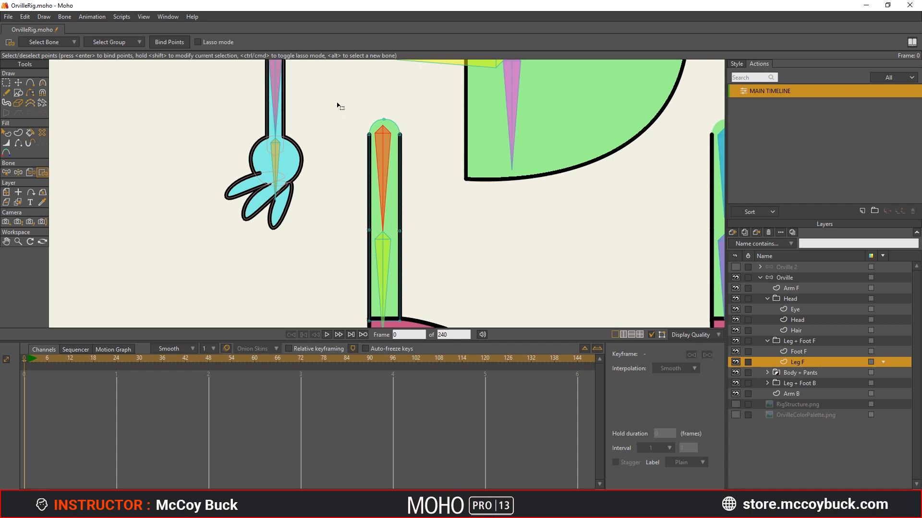
{"action": "left_click_drag", "start_coordinate": [335, 95], "coordinate": [428, 158]}
{"action": "key", "text": "Escape"}
- Bind the knee and bottom points of the Leg F shape to the Ankle F bone
{"action": "left_click_drag", "start_coordinate": [408, 270], "coordinate": [408, 200]}
{"action": "scroll", "coordinate": [405, 198], "scroll_direction": "up", "scroll_amount": 2}
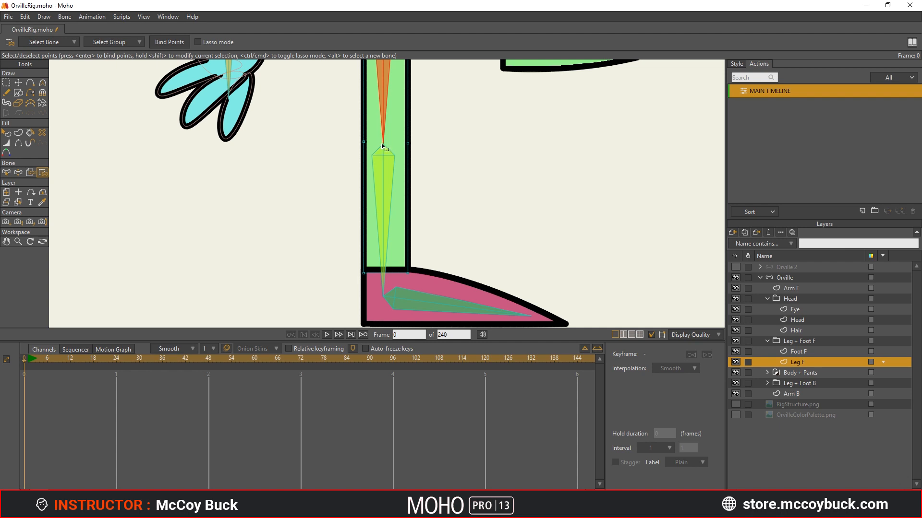
{"action": "scroll", "coordinate": [383, 150], "scroll_direction": "up", "scroll_amount": 2}
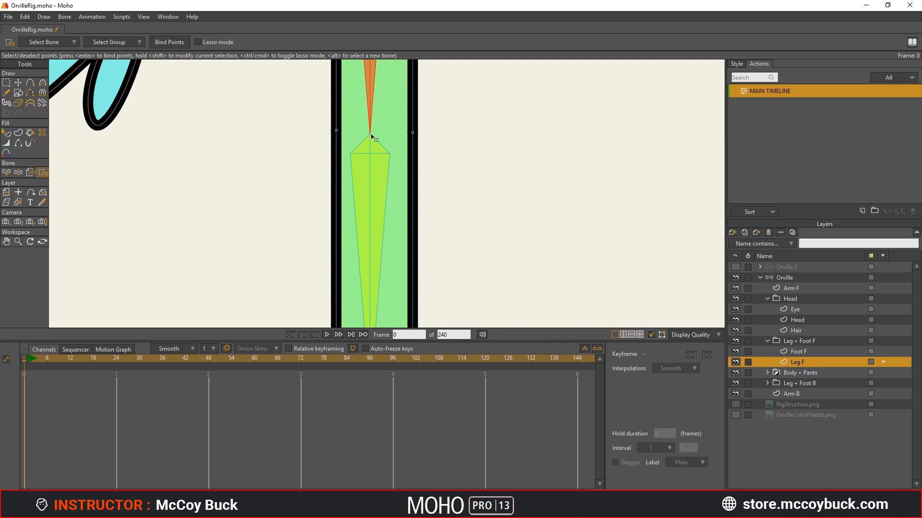
{"action": "scroll", "coordinate": [372, 137], "scroll_direction": "down", "scroll_amount": 2}
{"action": "scroll", "coordinate": [372, 154], "scroll_direction": "up", "scroll_amount": 1}
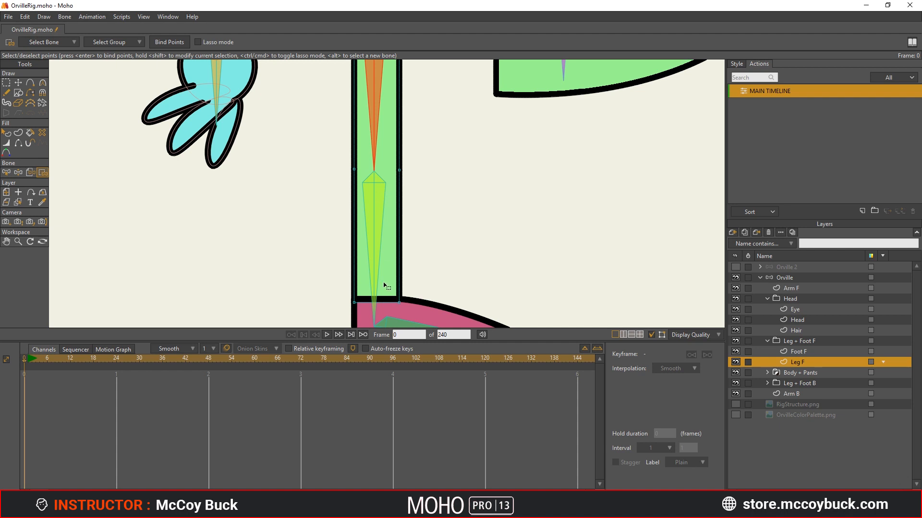
{"action": "left_click", "coordinate": [375, 205], "text": "alt"}
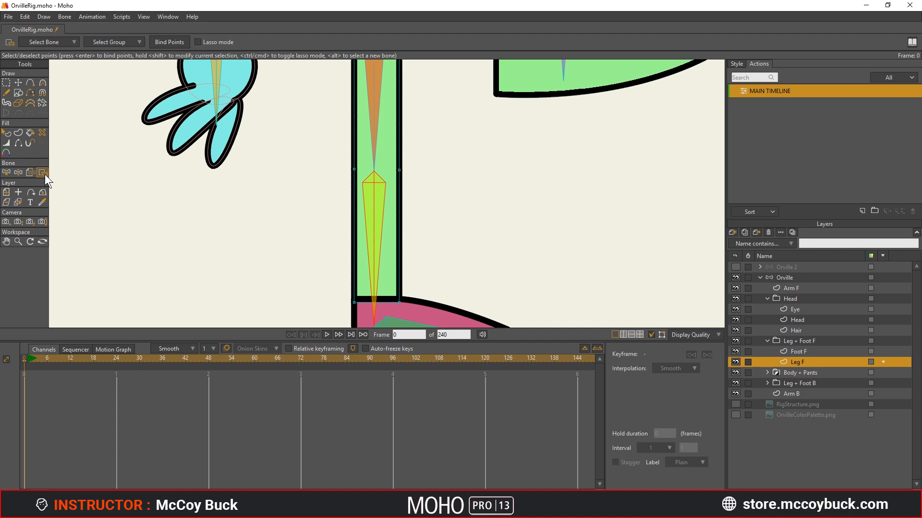
{"action": "left_click_drag", "start_coordinate": [318, 151], "coordinate": [442, 326]}
{"action": "mouse_move", "coordinate": [337, 150]}
{"action": "left_mouse_down"}
{"action": "mouse_move", "coordinate": [319, 165]}
{"action": "mouse_move", "coordinate": [379, 208]}
{"action": "mouse_move", "coordinate": [388, 266]}
{"action": "mouse_move", "coordinate": [381, 298]}
{"action": "mouse_move", "coordinate": [407, 315]}
{"action": "mouse_move", "coordinate": [460, 244]}
{"action": "mouse_move", "coordinate": [417, 157]}
{"action": "mouse_move", "coordinate": [340, 147]}
{"action": "mouse_move", "coordinate": [341, 156]}
{"action": "mouse_move", "coordinate": [288, 151]}
{"action": "mouse_move", "coordinate": [363, 215]}
{"action": "mouse_move", "coordinate": [444, 319]}
{"action": "left_mouse_up"}
{"action": "left_click", "coordinate": [175, 43]}
{"action": "key", "text": "Escape"}
{"action": "scroll", "coordinate": [254, 220], "scroll_direction": "down", "scroll_amount": 2}
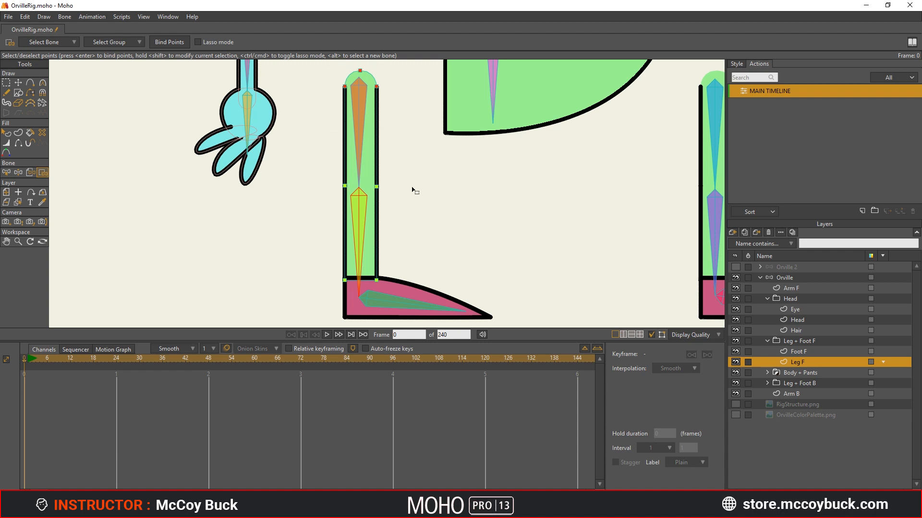
- Test the front leg binding from the Orville layer by swinging the thigh bone with Manipulate Bones, and undo the last change
{"action": "left_click", "coordinate": [794, 278]}
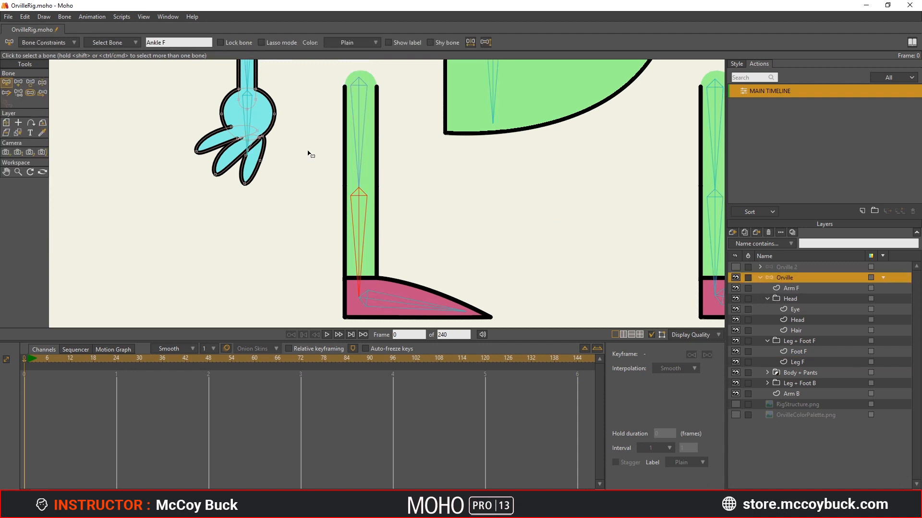
{"action": "key", "text": "z"}
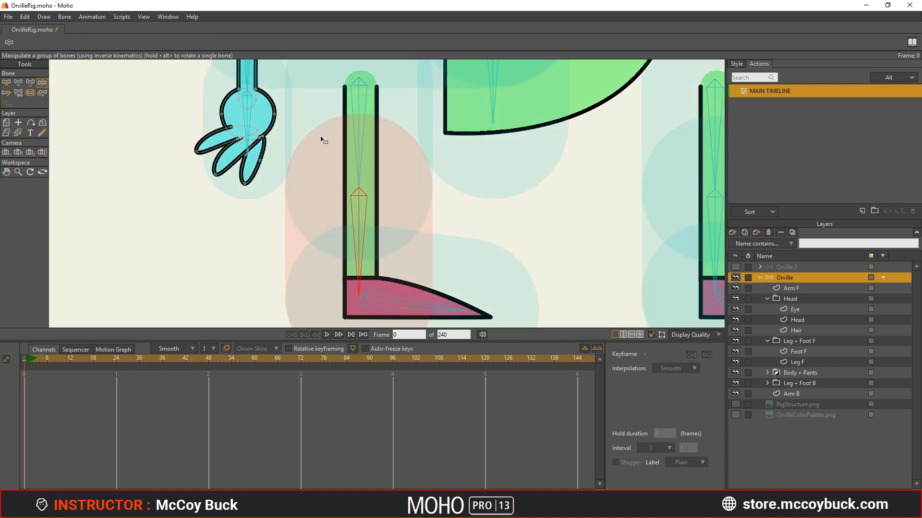
{"action": "scroll", "coordinate": [321, 140], "scroll_direction": "down", "scroll_amount": 3}
{"action": "left_click_drag", "start_coordinate": [413, 167], "coordinate": [434, 174]}
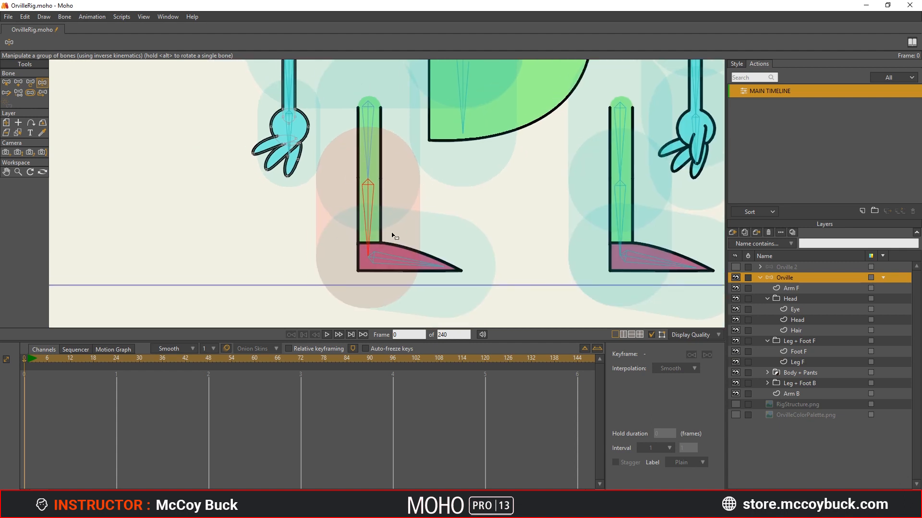
{"action": "scroll", "coordinate": [379, 184], "scroll_direction": "up", "scroll_amount": 1}
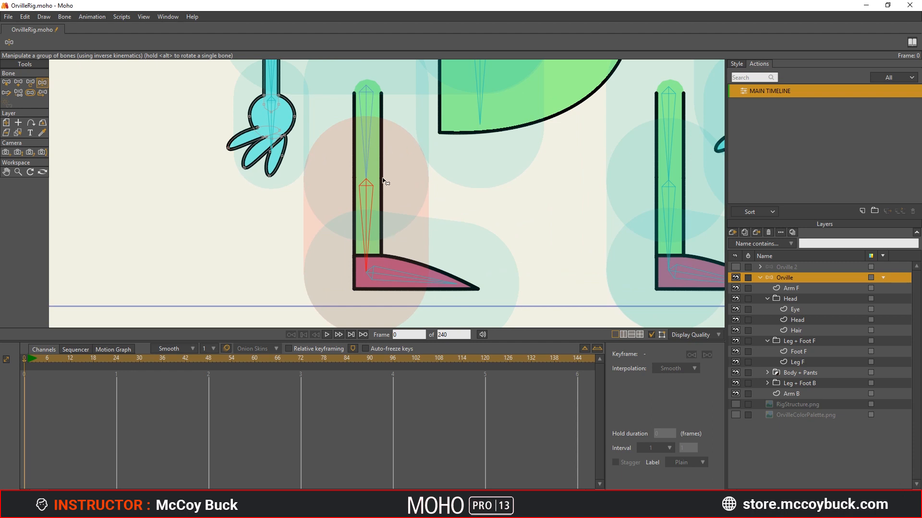
{"action": "scroll", "coordinate": [373, 163], "scroll_direction": "up", "scroll_amount": 2}
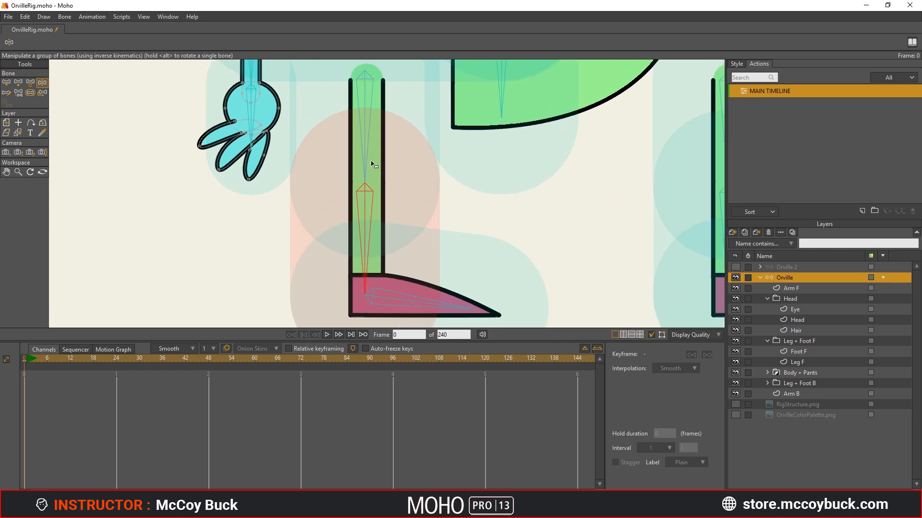
{"action": "scroll", "coordinate": [375, 163], "scroll_direction": "down", "scroll_amount": 1}
{"action": "key", "text": "z"}
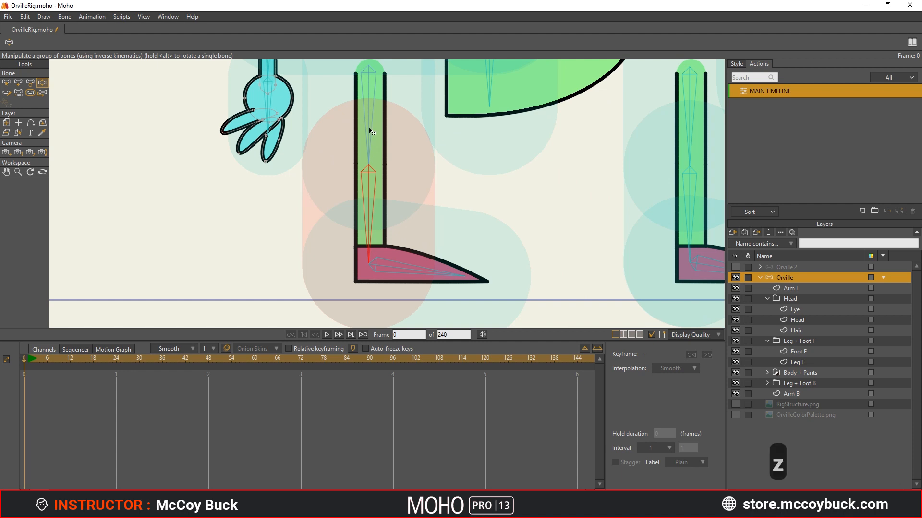
{"action": "left_click", "coordinate": [367, 131]}
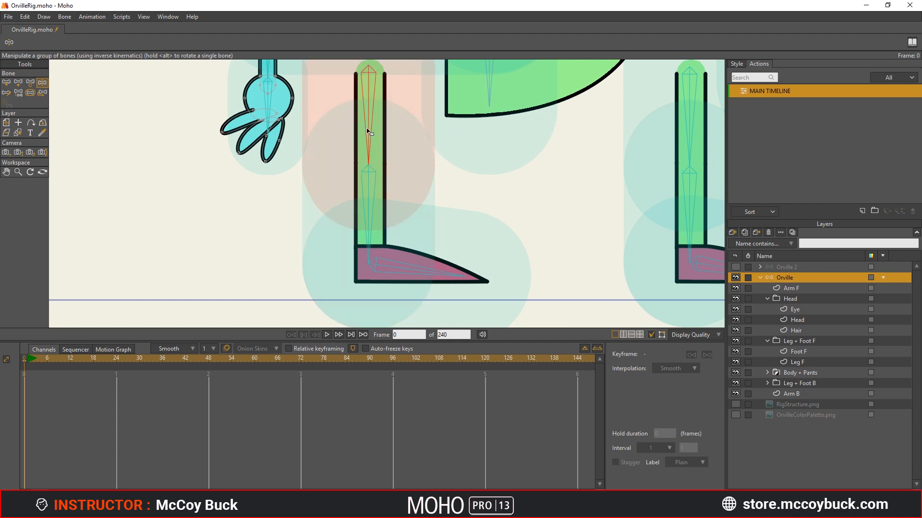
{"action": "left_click_drag", "start_coordinate": [367, 131], "coordinate": [422, 128]}
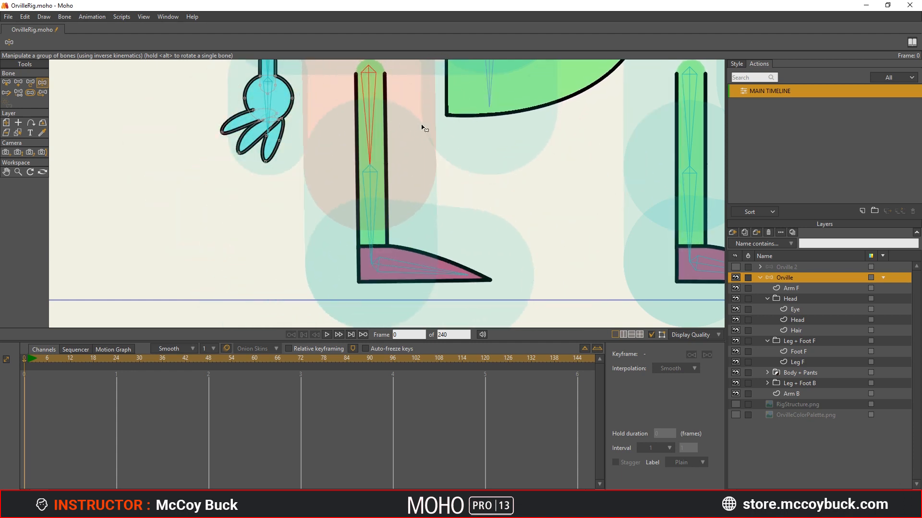
{"action": "scroll", "coordinate": [423, 128], "scroll_direction": "down", "scroll_amount": 4}
{"action": "mouse_move", "coordinate": [407, 170]}
{"action": "left_mouse_down"}
{"action": "mouse_move", "coordinate": [417, 155]}
{"action": "mouse_move", "coordinate": [365, 175]}
{"action": "mouse_move", "coordinate": [444, 154]}
{"action": "mouse_move", "coordinate": [393, 181]}
{"action": "left_mouse_up"}
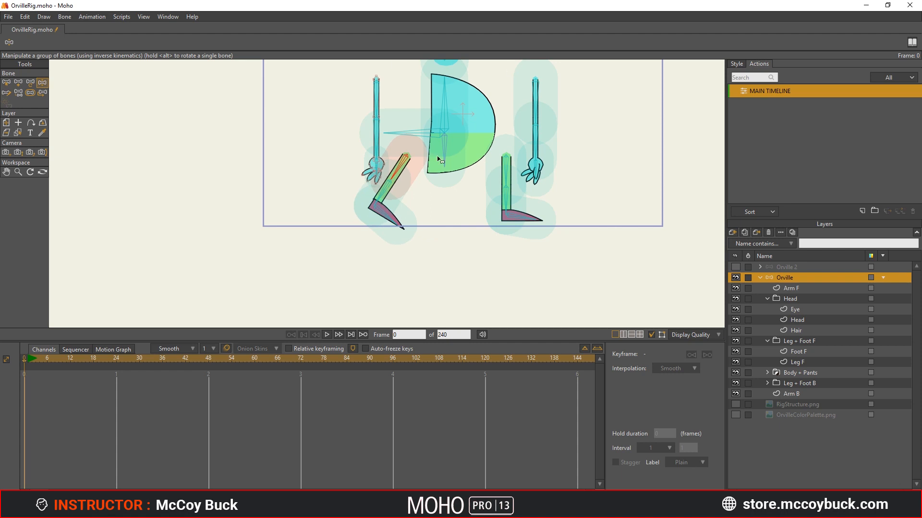
{"action": "scroll", "coordinate": [390, 188], "scroll_direction": "up", "scroll_amount": 6}
{"action": "scroll", "coordinate": [435, 206], "scroll_direction": "down", "scroll_amount": 1}
{"action": "key", "text": "ctrl+z"}
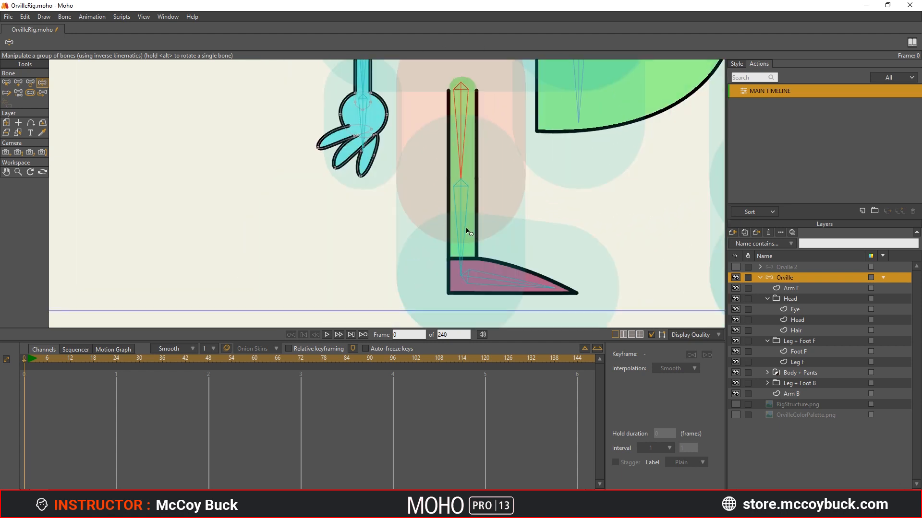
- Test the front knee by bending the Ankle F bone into several poses with Manipulate Bones
{"action": "key", "text": "z"}
{"action": "left_click", "coordinate": [461, 226]}
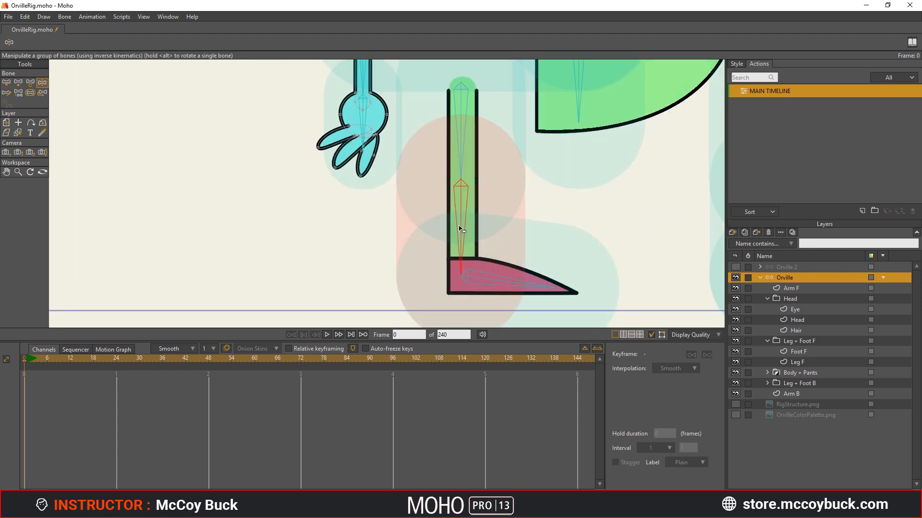
{"action": "left_click_drag", "start_coordinate": [459, 231], "coordinate": [469, 185]}
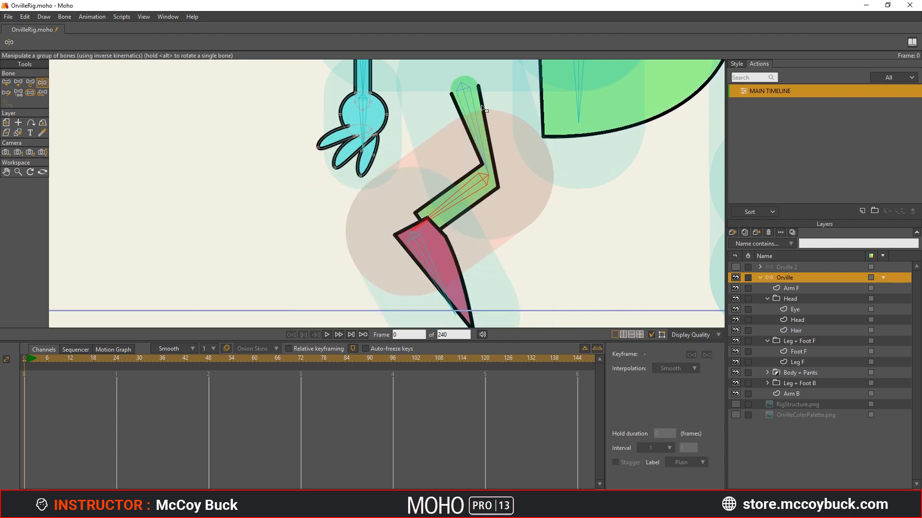
{"action": "left_click_drag", "start_coordinate": [461, 217], "coordinate": [472, 185]}
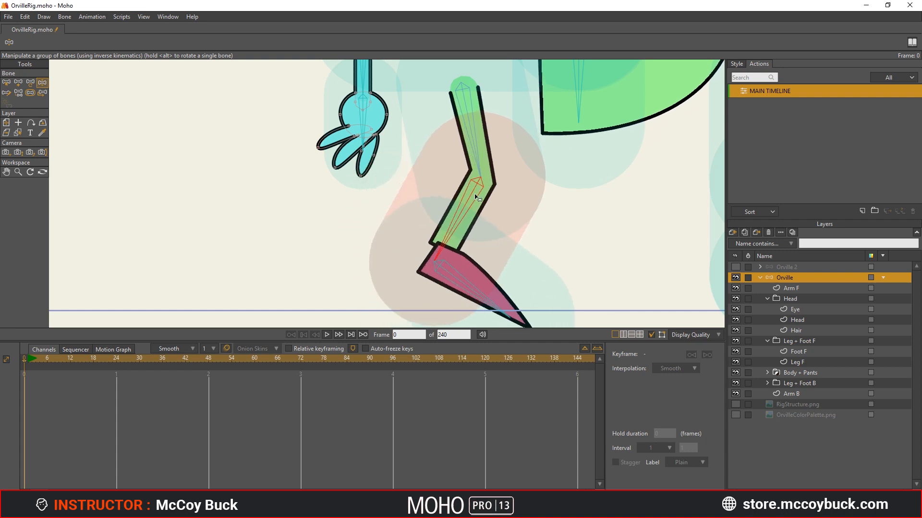
{"action": "left_click_drag", "start_coordinate": [454, 214], "coordinate": [422, 184]}
{"action": "scroll", "coordinate": [444, 183], "scroll_direction": "up", "scroll_amount": 4}
{"action": "key", "text": "t"}
{"action": "key", "text": "z"}
{"action": "left_click_drag", "start_coordinate": [455, 246], "coordinate": [398, 154]}
{"action": "key", "text": "t"}
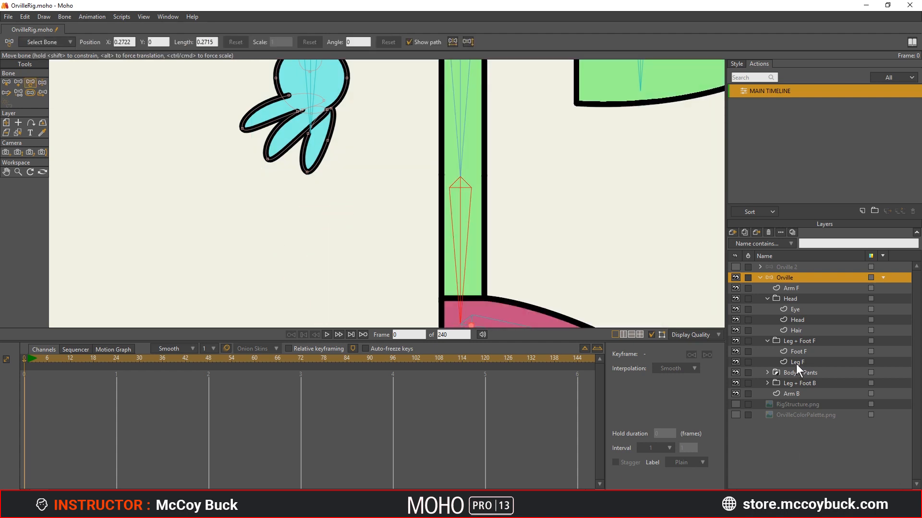
- Smooth the two knee points of the Leg F shape to a curvature of 0.30
{"action": "left_click", "coordinate": [798, 362]}
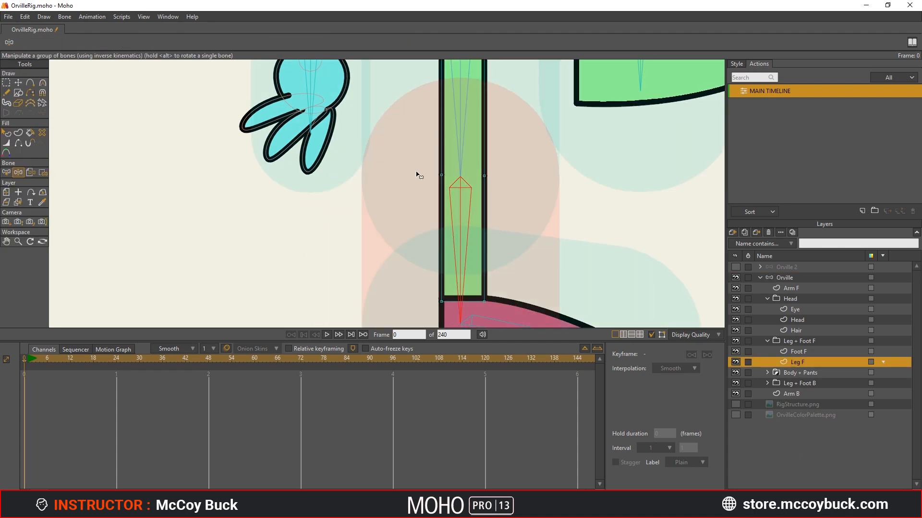
{"action": "left_click", "coordinate": [6, 84]}
{"action": "left_click_drag", "start_coordinate": [504, 194], "coordinate": [504, 194]}
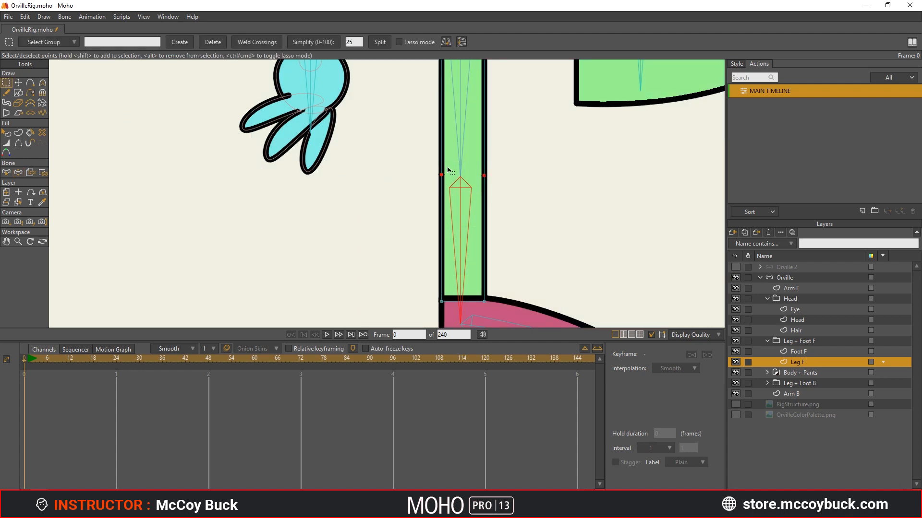
{"action": "key", "text": "c"}
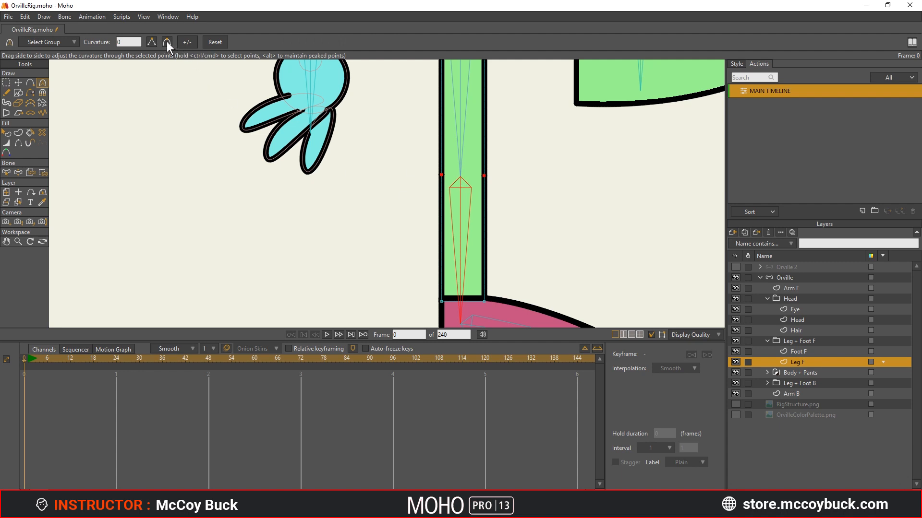
- Test the rounded knee by bending the front lower leg on the Orville bone layer
{"action": "left_click", "coordinate": [811, 279]}
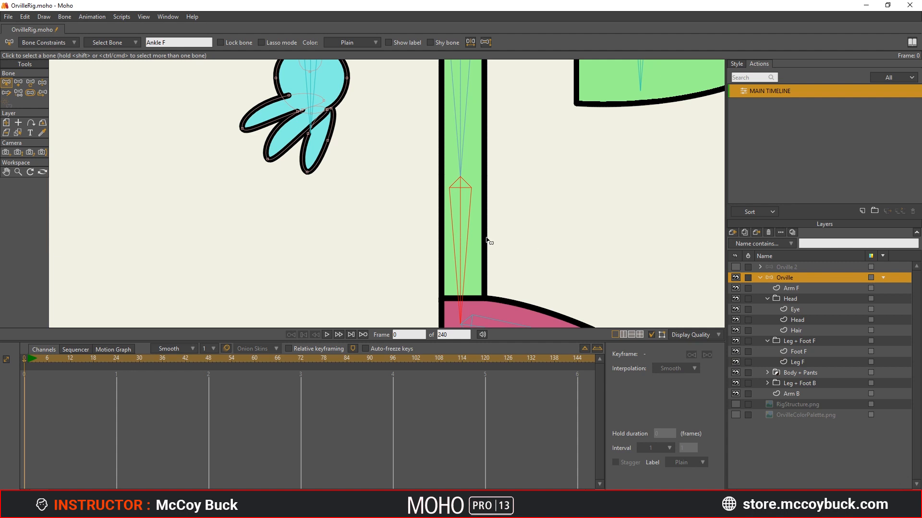
{"action": "key", "text": "z"}
{"action": "left_click_drag", "start_coordinate": [461, 264], "coordinate": [488, 204]}
{"action": "scroll", "coordinate": [488, 204], "scroll_direction": "up", "scroll_amount": 2}
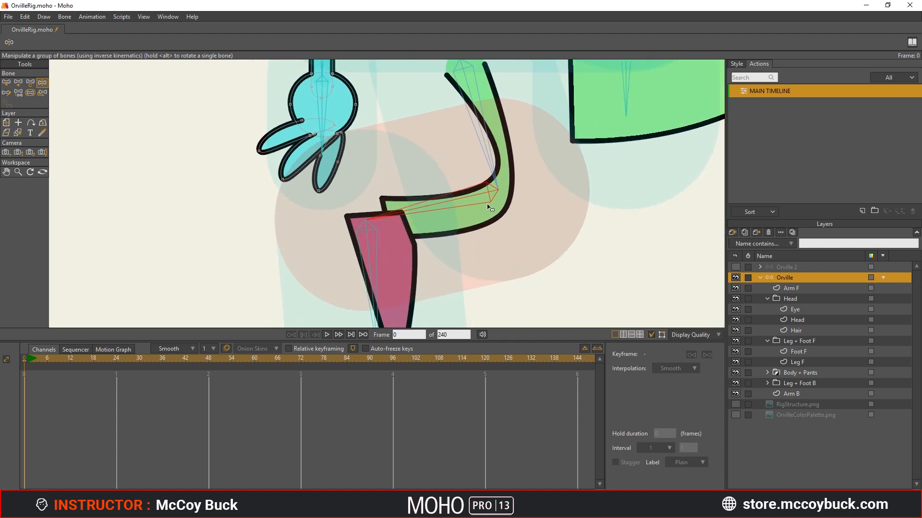
- Reduce the front thigh bone's strength to about 0.55
{"action": "key", "text": "s"}
{"action": "left_click", "coordinate": [478, 132]}
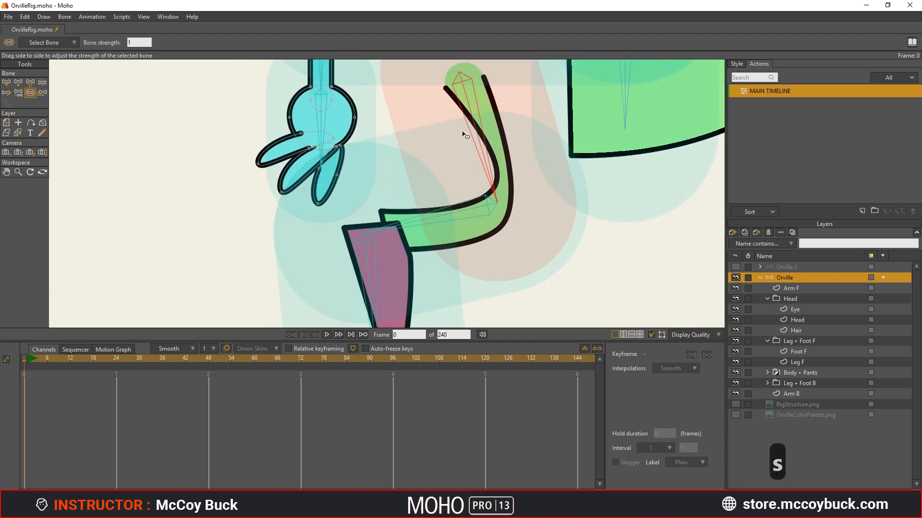
{"action": "mouse_move", "coordinate": [398, 140]}
{"action": "left_mouse_down"}
{"action": "mouse_move", "coordinate": [452, 140]}
{"action": "mouse_move", "coordinate": [383, 148]}
{"action": "mouse_move", "coordinate": [467, 140]}
{"action": "mouse_move", "coordinate": [514, 183]}
{"action": "mouse_move", "coordinate": [439, 186]}
{"action": "mouse_move", "coordinate": [486, 168]}
{"action": "left_mouse_up"}
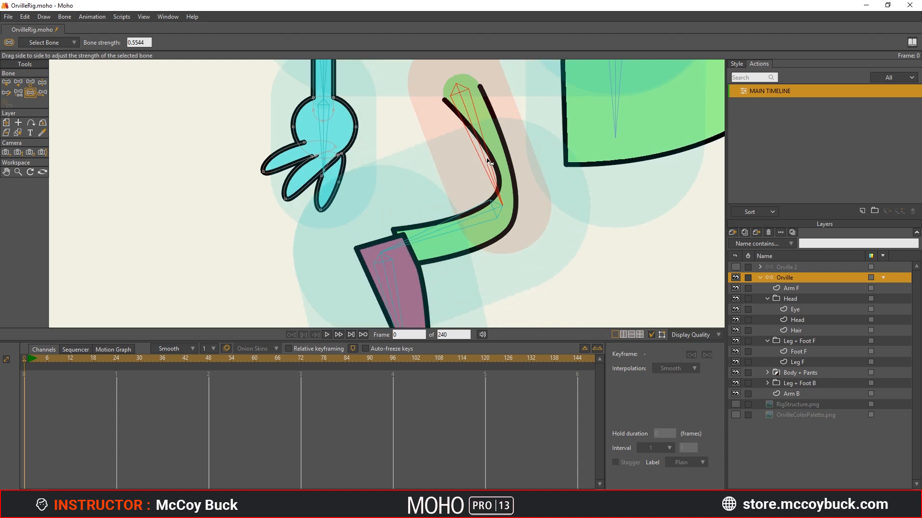
{"action": "mouse_move", "coordinate": [489, 162]}
{"action": "left_mouse_down"}
{"action": "mouse_move", "coordinate": [531, 158]}
{"action": "mouse_move", "coordinate": [482, 168]}
{"action": "left_mouse_up"}
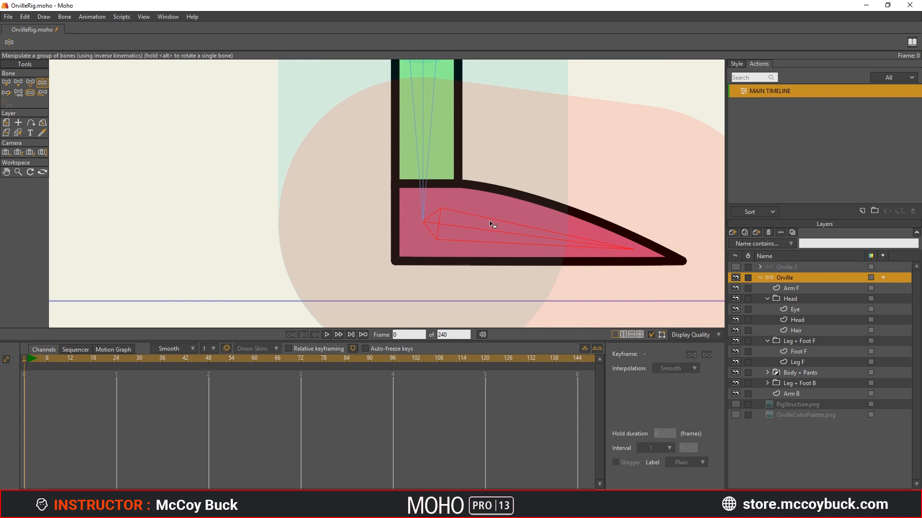
- Make Foot F the active layer
{"action": "left_click_drag", "start_coordinate": [490, 222], "coordinate": [466, 216]}
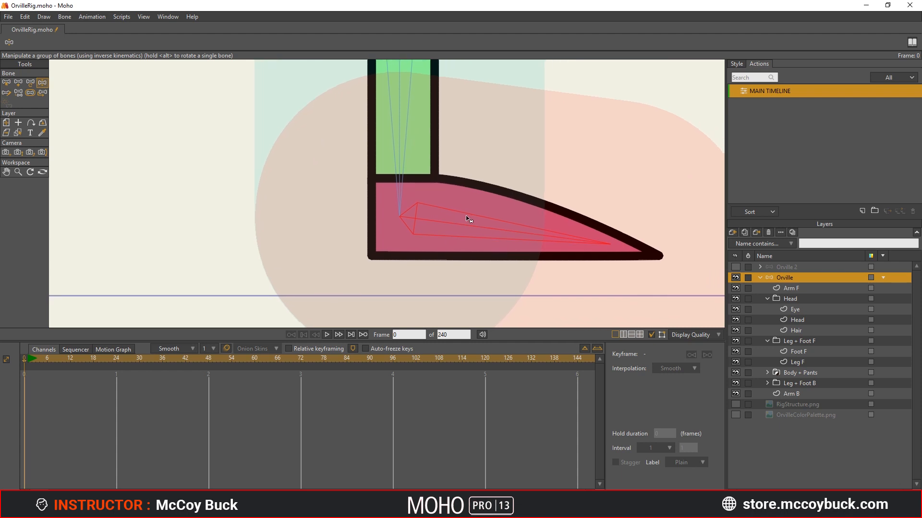
{"action": "left_click", "coordinate": [815, 349]}
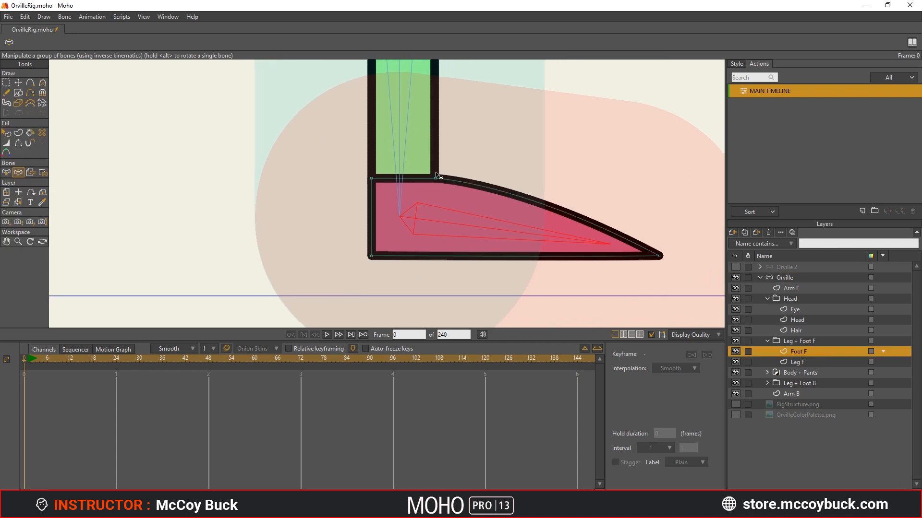